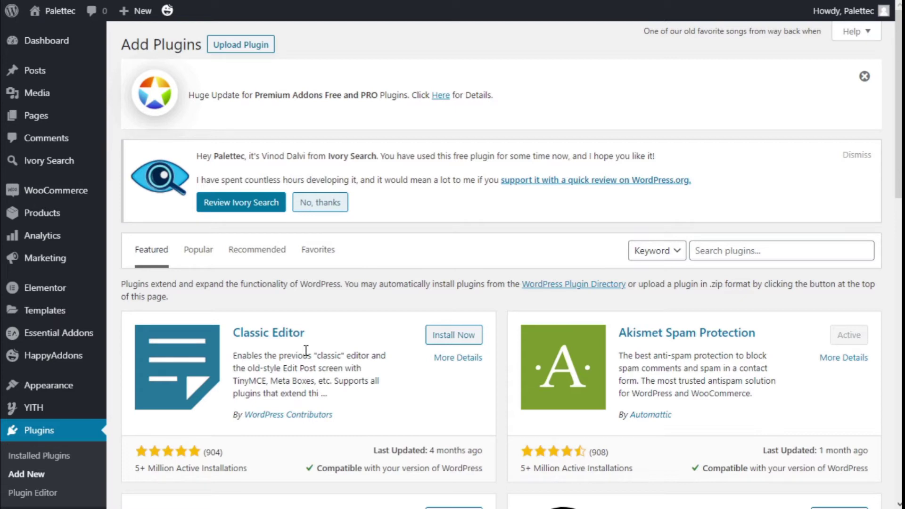
Scroll through the featured plugins on Add Plugins, such as Classic Editor and Akismet.
scroll(127, 391, "down", 2)
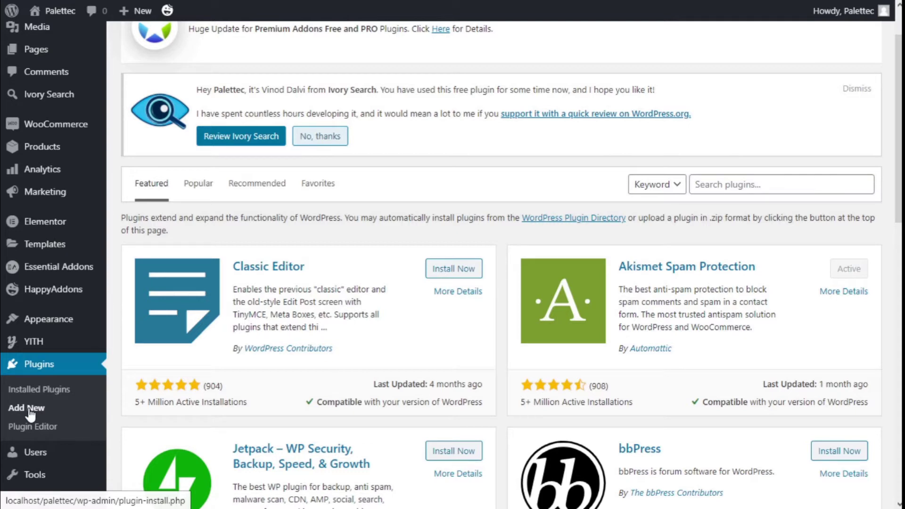
Search the plugin directory for 'yith quote' and scroll through the results.
left_click(741, 189)
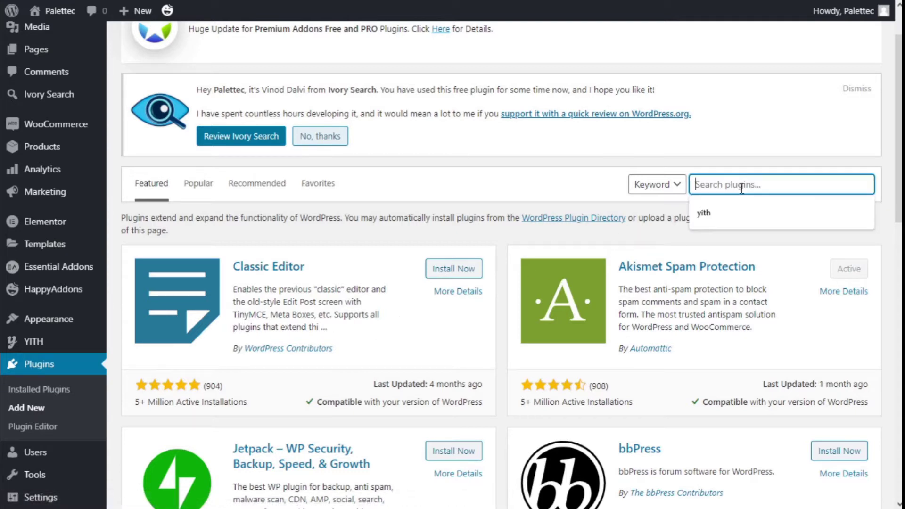
type("yith q")
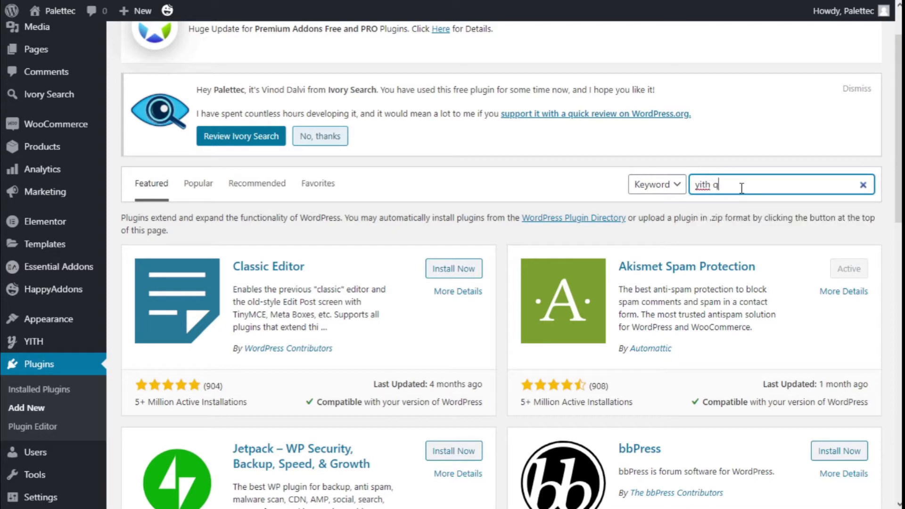
type("uote")
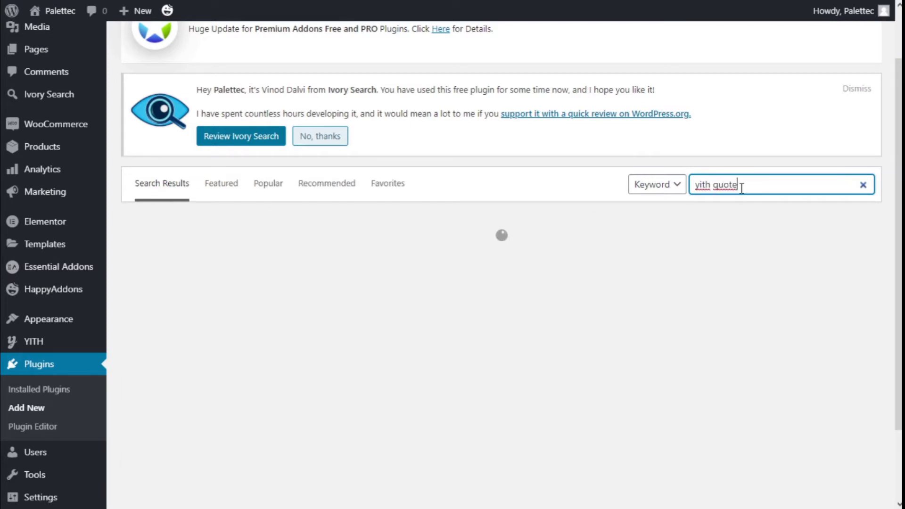
scroll(545, 143, "down", 1)
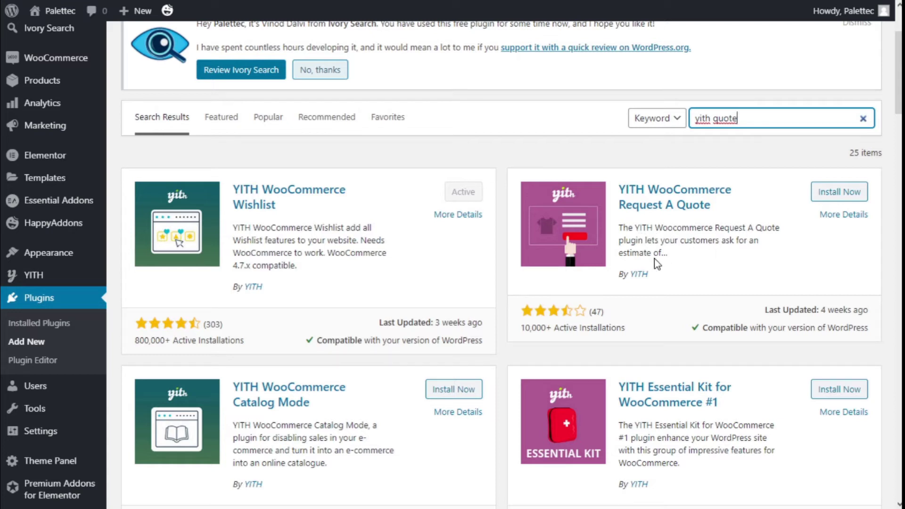
left_click(843, 214)
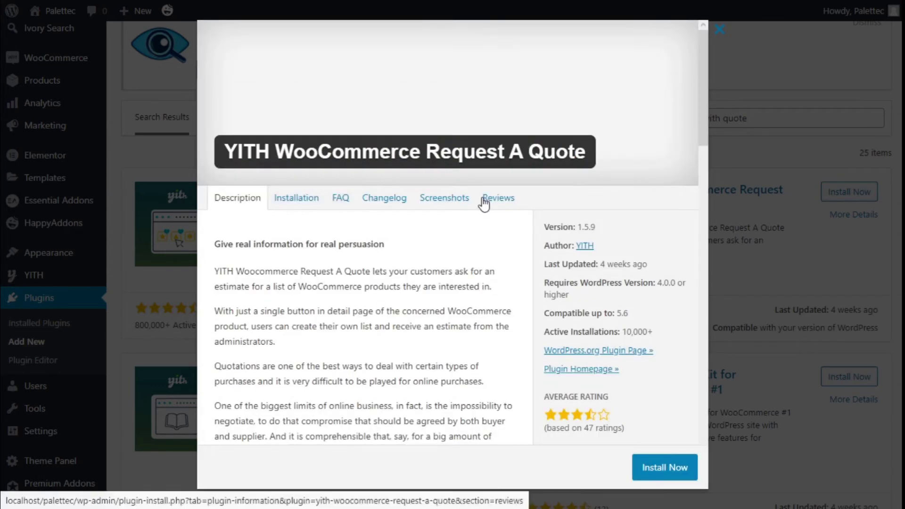
scroll(418, 237, "down", 3)
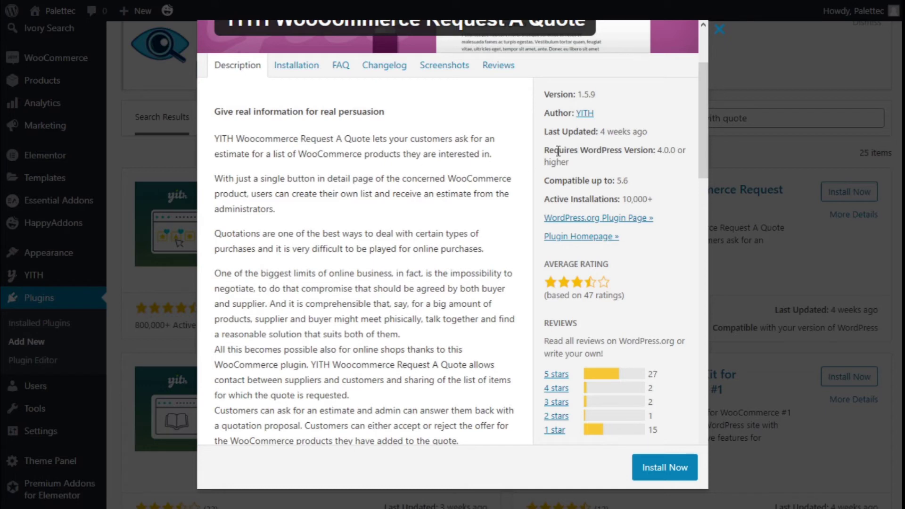
left_click(720, 30)
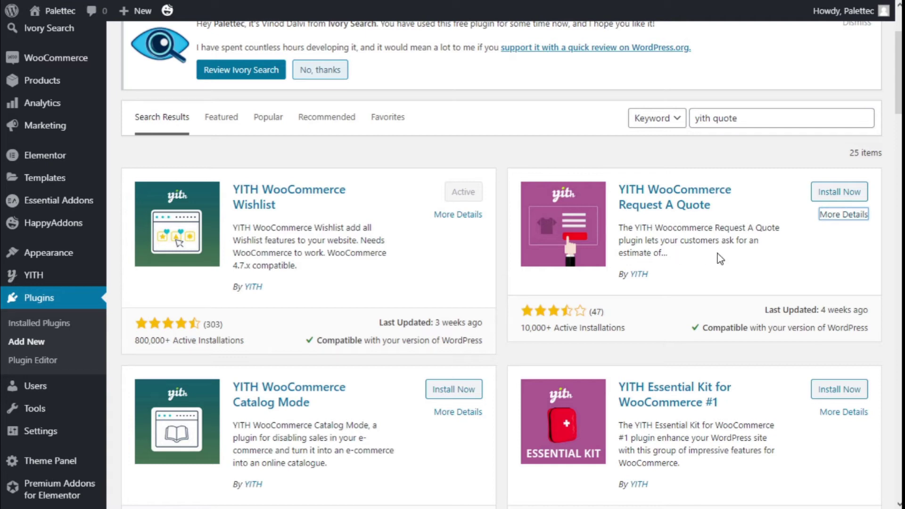
Install and activate the YITH WooCommerce Request A Quote plugin.
left_click(830, 197)
left_click(830, 197)
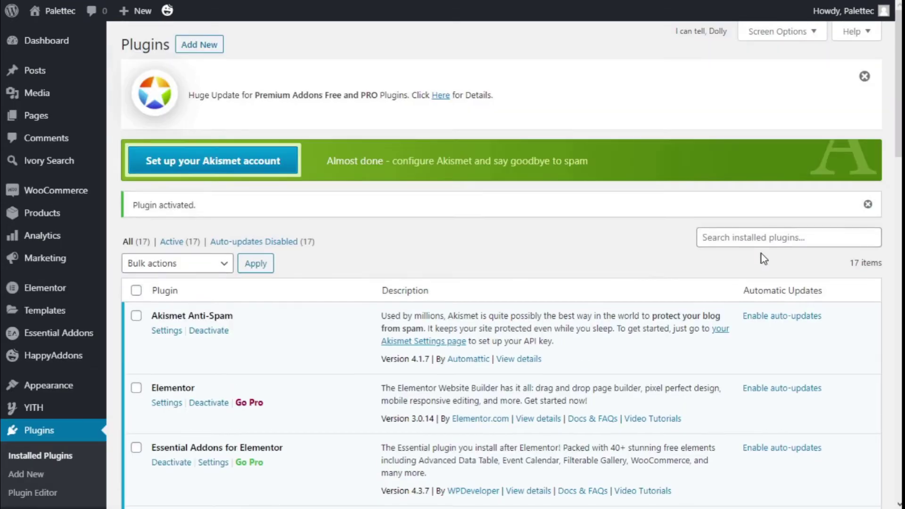
scroll(764, 258, "down", 3)
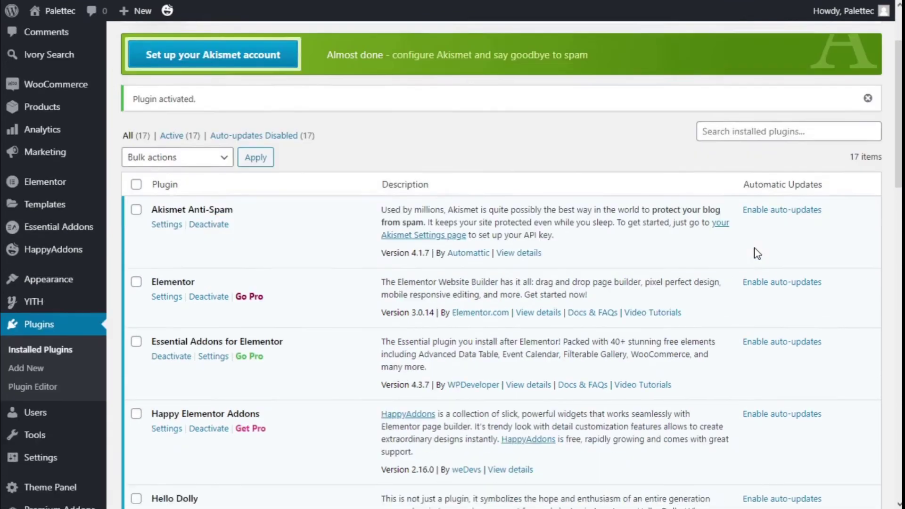
mouse_move(31, 280)
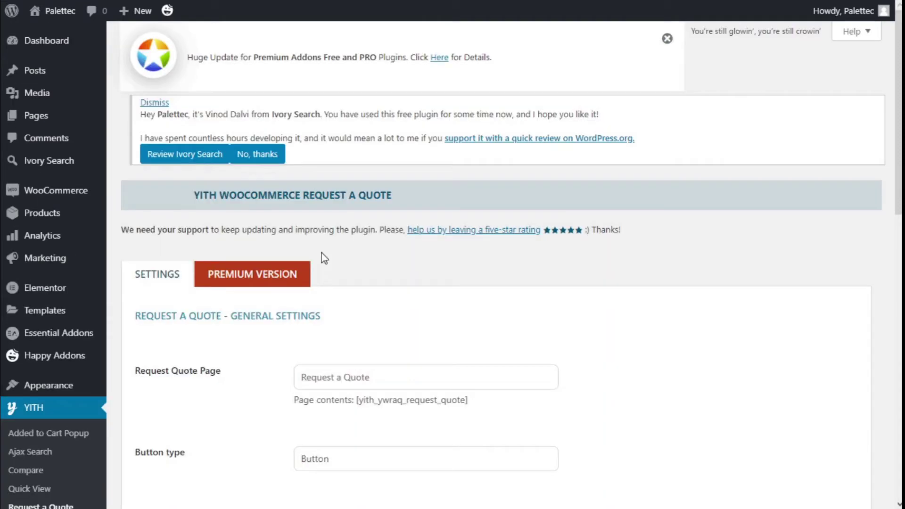
Keep Request a Quote as the quote page and Button as the quote control type.
scroll(322, 253, "down", 2)
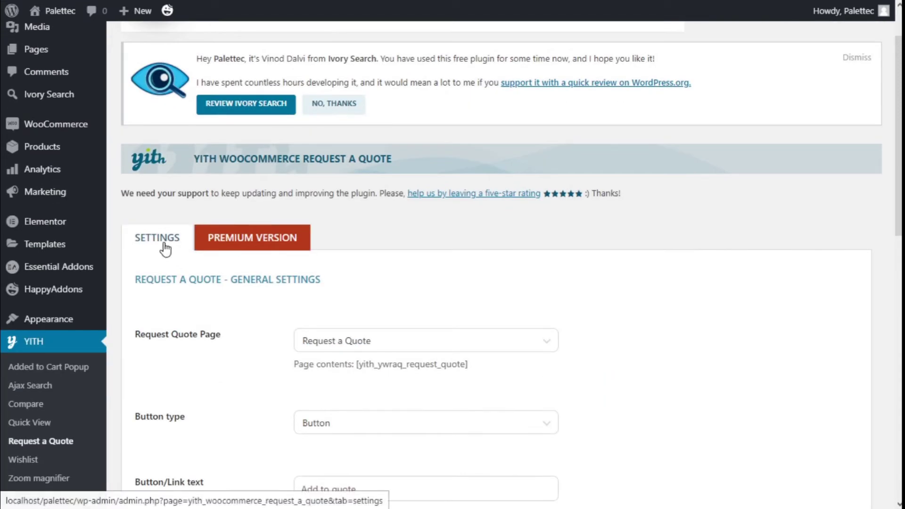
scroll(165, 249, "down", 3)
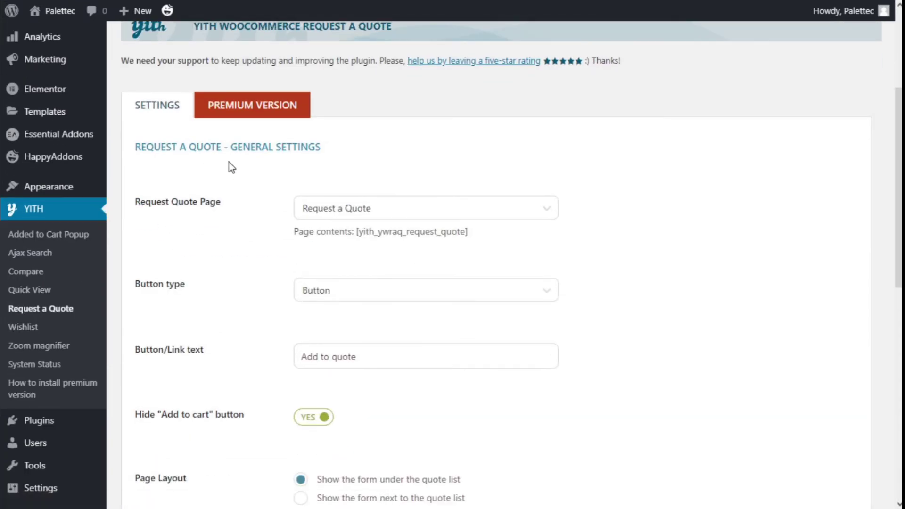
scroll(361, 177, "down", 2)
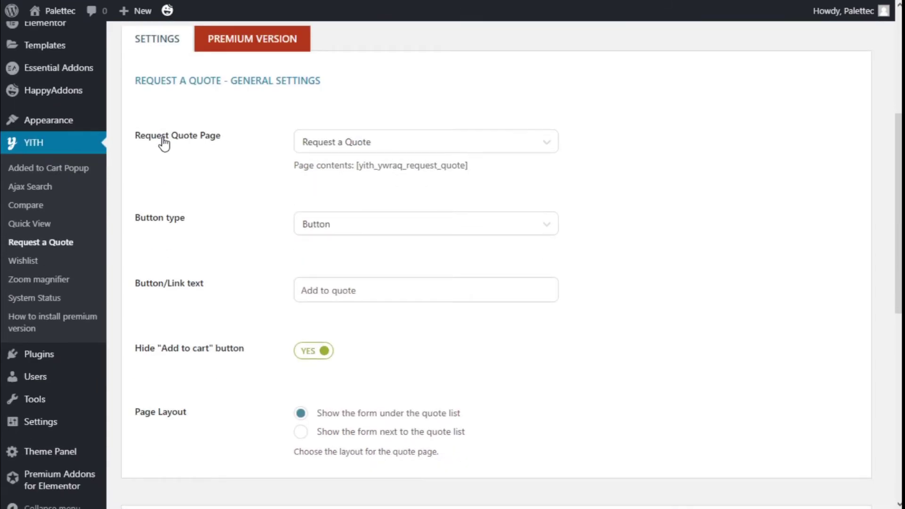
left_click(380, 144)
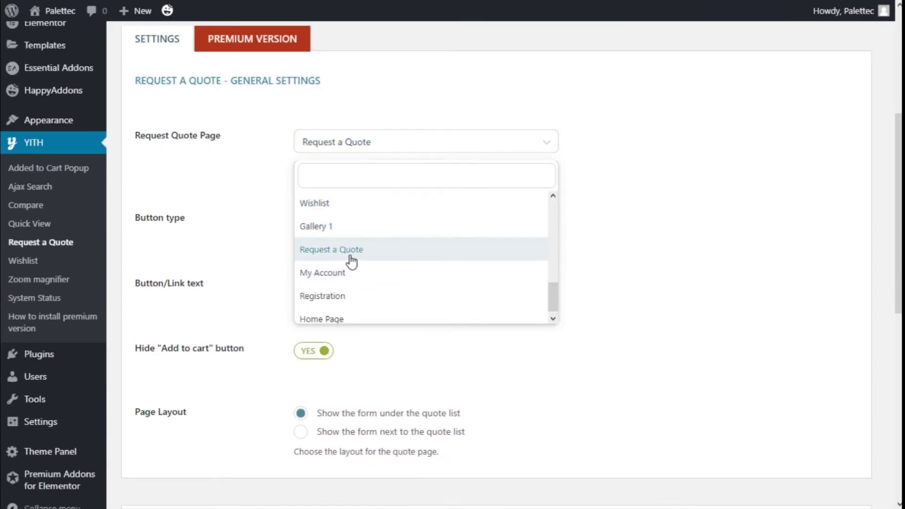
left_click(638, 225)
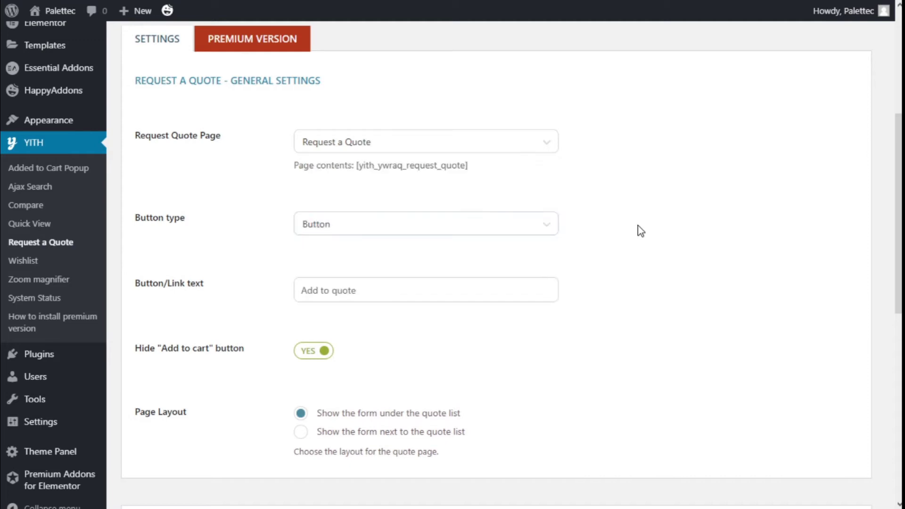
scroll(344, 153, "down", 1)
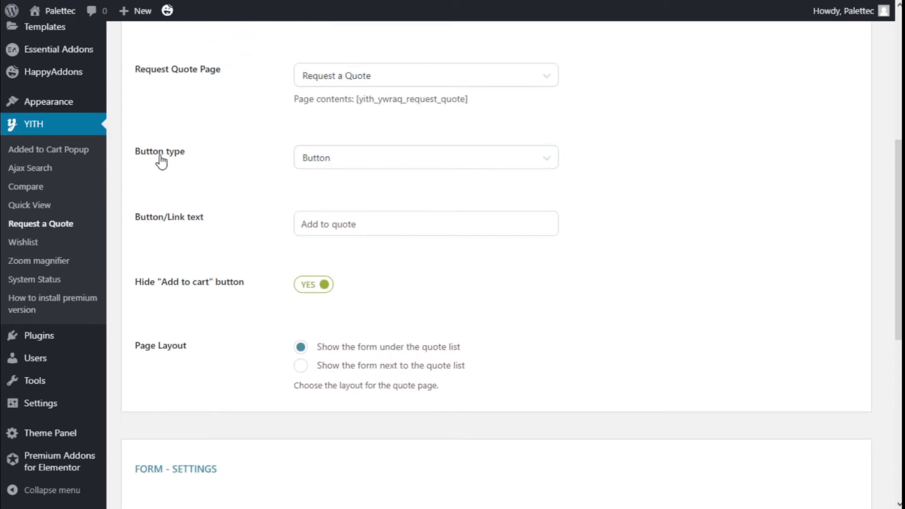
left_click(311, 165)
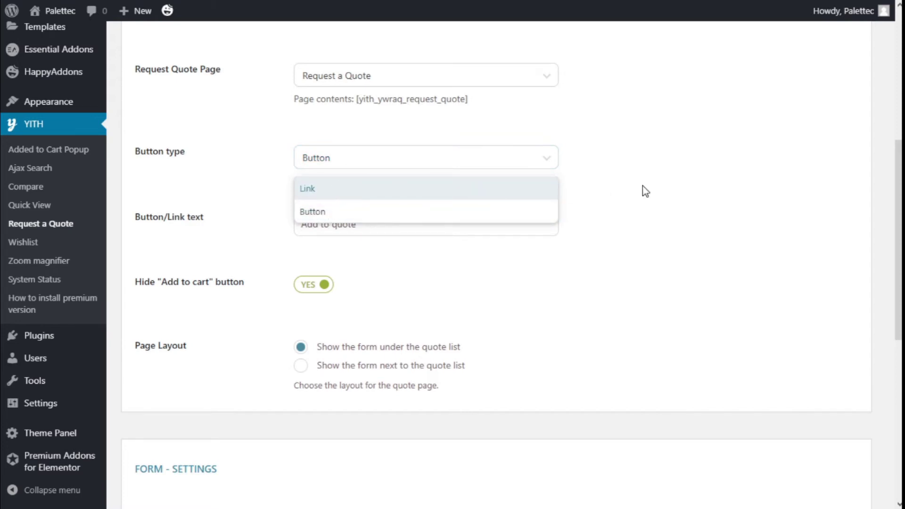
left_click(686, 191)
Review the 'Add to quote' button label and keep the Add to cart button hidden.
scroll(335, 173, "down", 1)
scroll(335, 173, "down", 3)
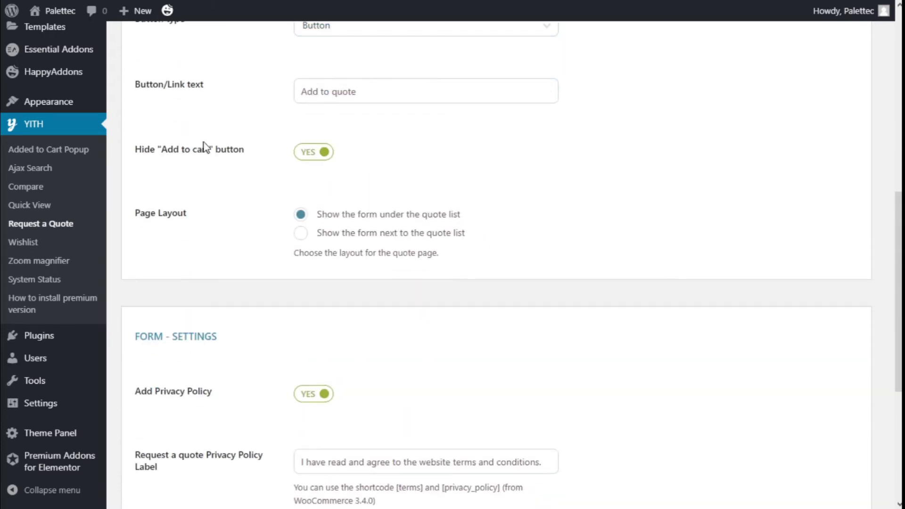
left_click(344, 93)
left_click(298, 154)
left_click(305, 158)
scroll(534, 178, "down", 2)
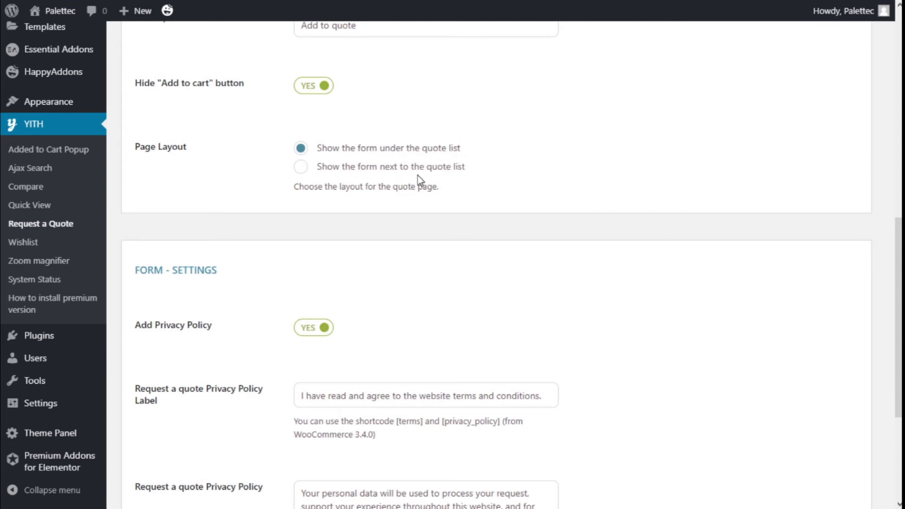
Enable the form privacy policy, review its agreement label and policy text, and save.
scroll(466, 180, "down", 5)
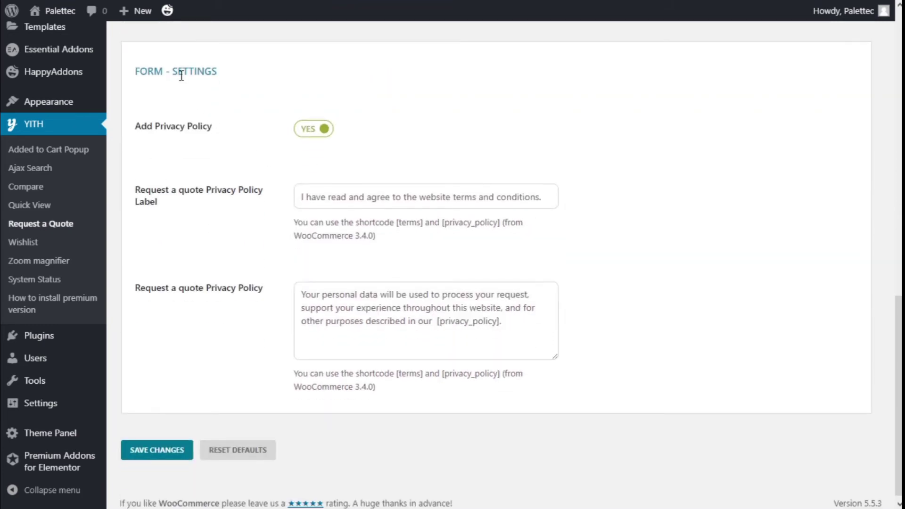
left_click(308, 137)
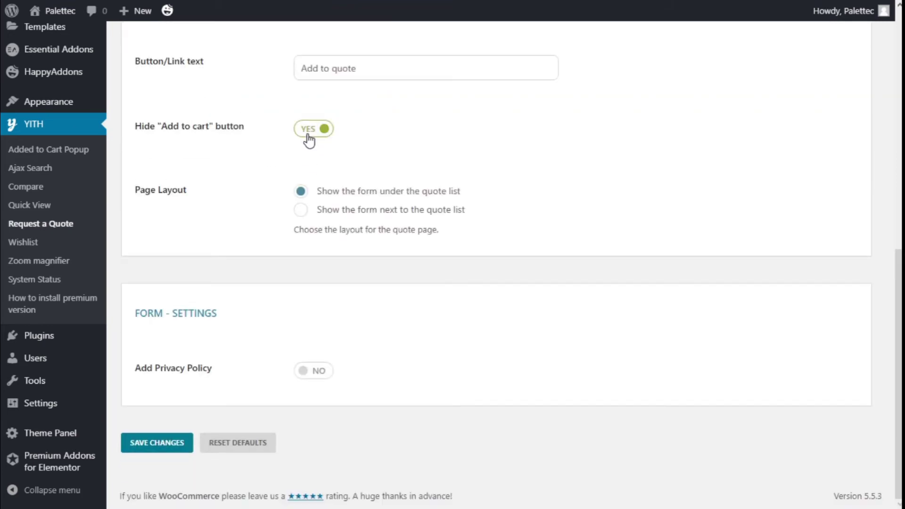
left_click(313, 372)
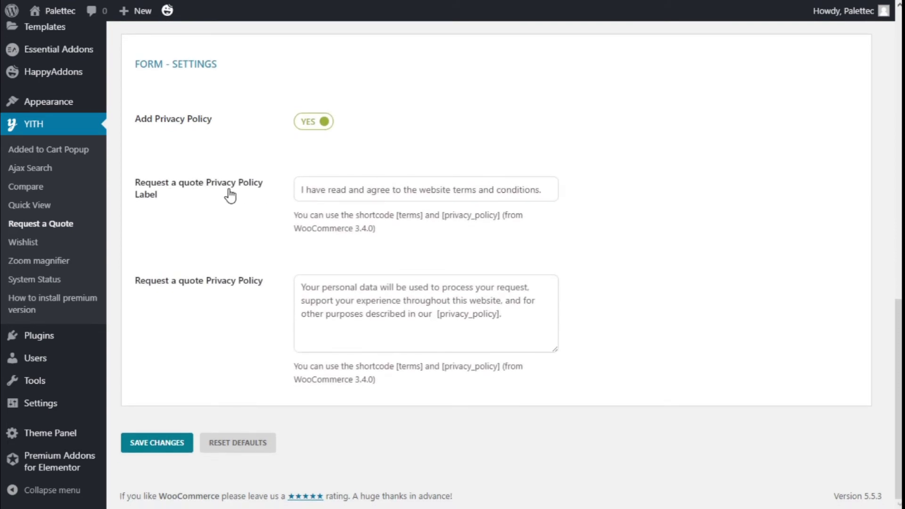
left_click(462, 189)
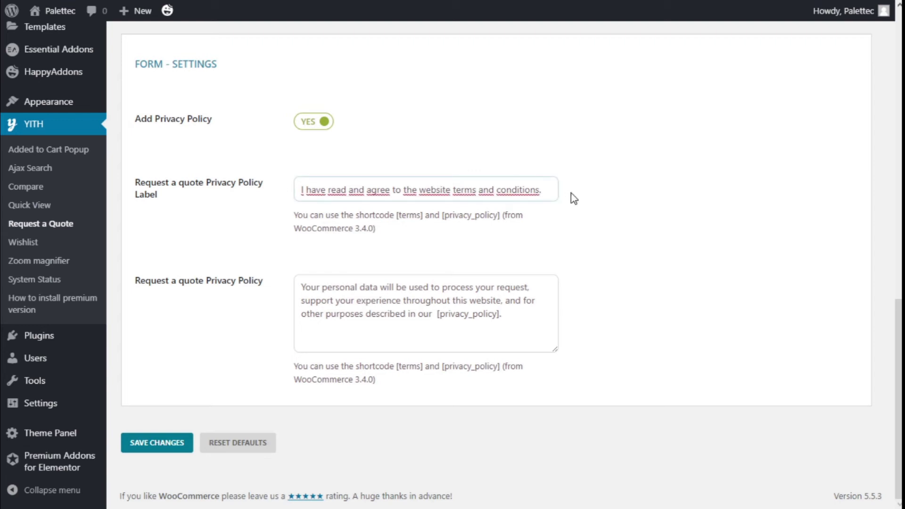
left_click(394, 297)
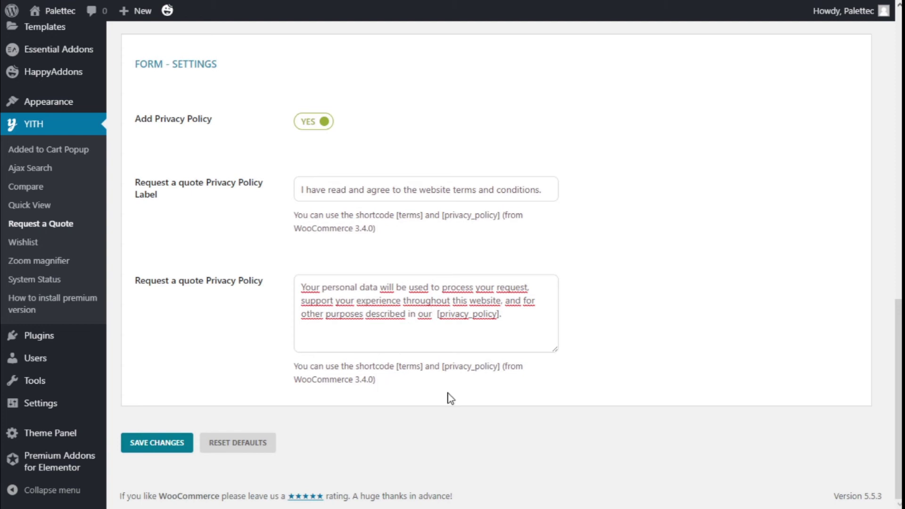
left_click(174, 448)
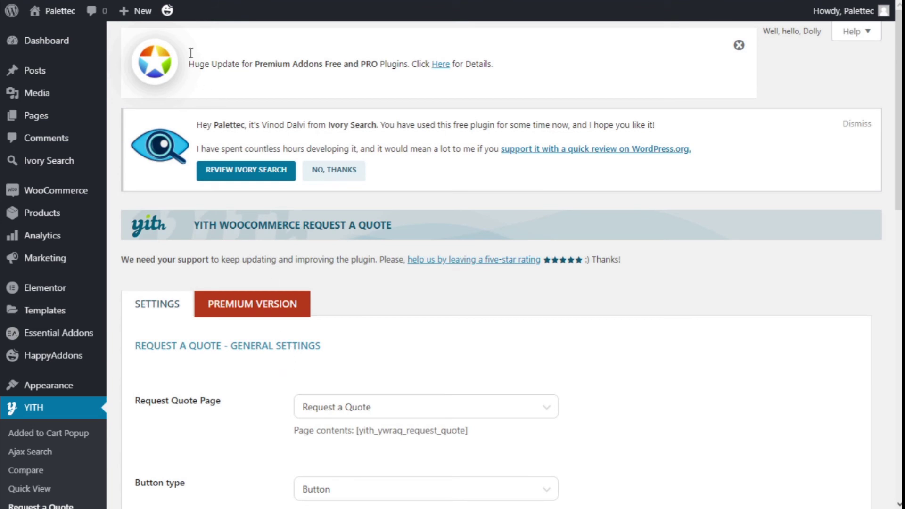
Visit the store from the admin bar and open the Product 1 page.
mouse_move(34, 14)
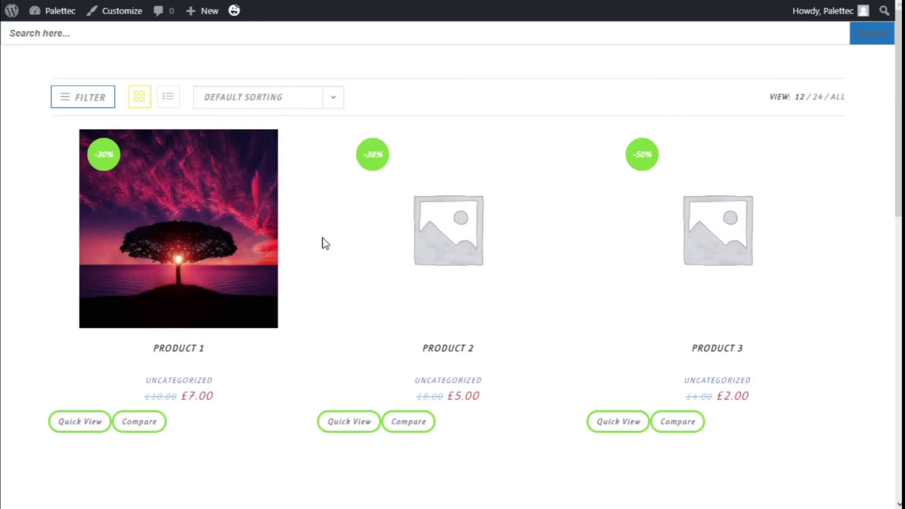
scroll(324, 243, "down", 3)
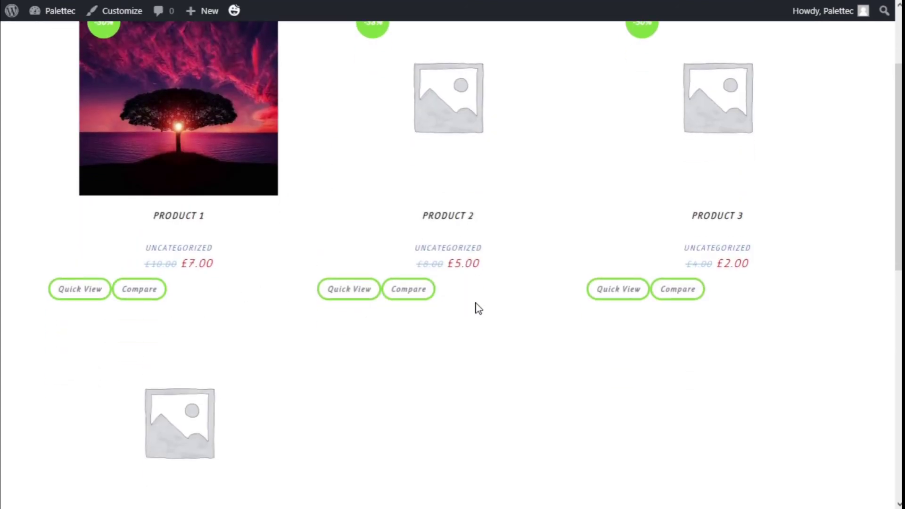
scroll(403, 360, "down", 4)
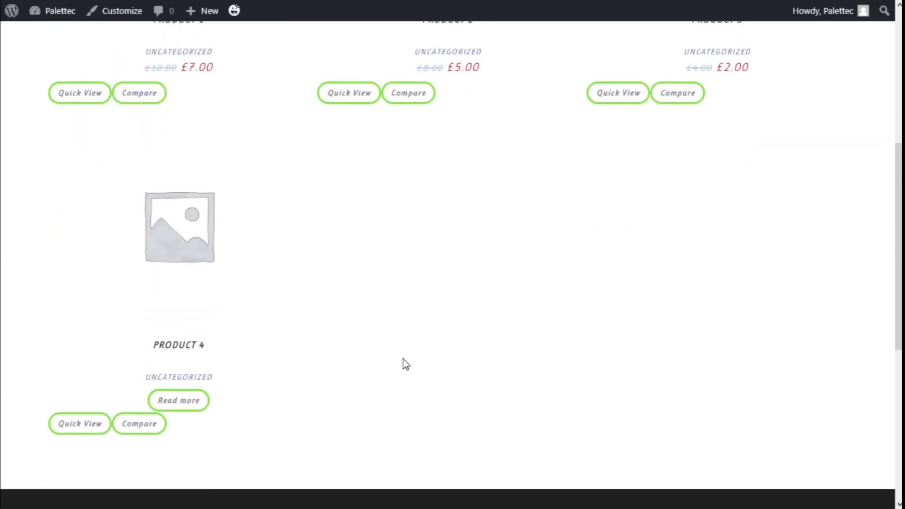
scroll(376, 383, "up", 5)
scroll(375, 383, "up", 1)
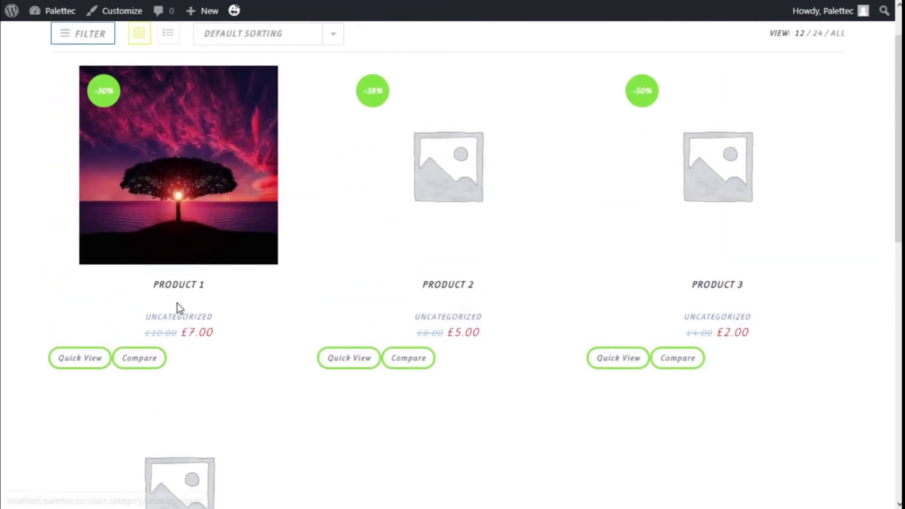
left_click(180, 294)
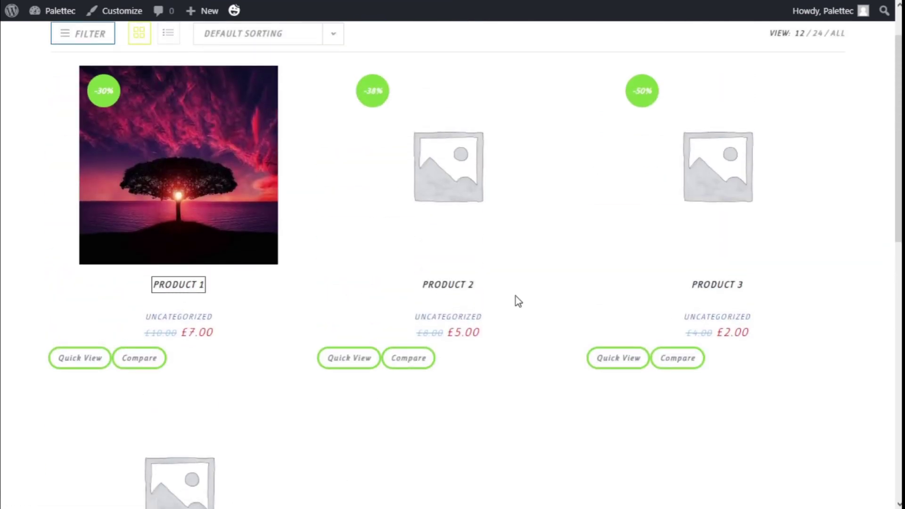
scroll(514, 298, "down", 5)
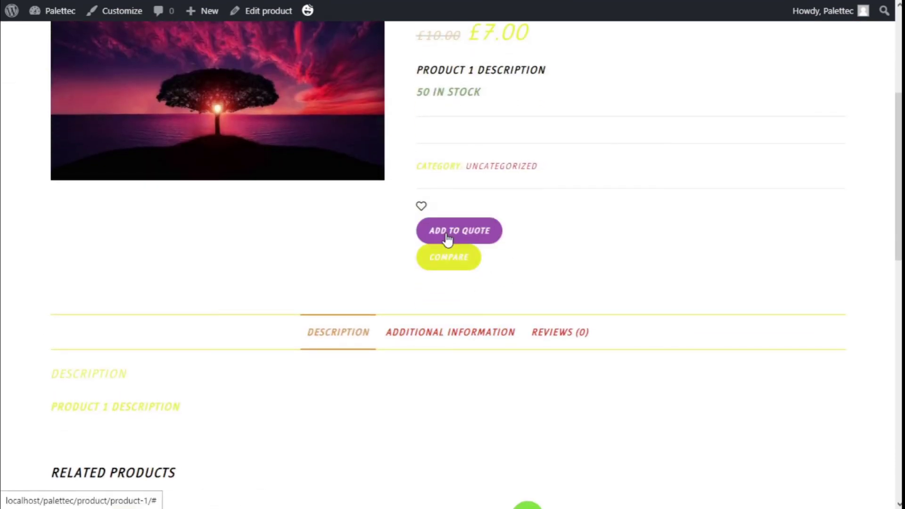
Add Product 1 to the quote and browse the quote list.
left_click(447, 235)
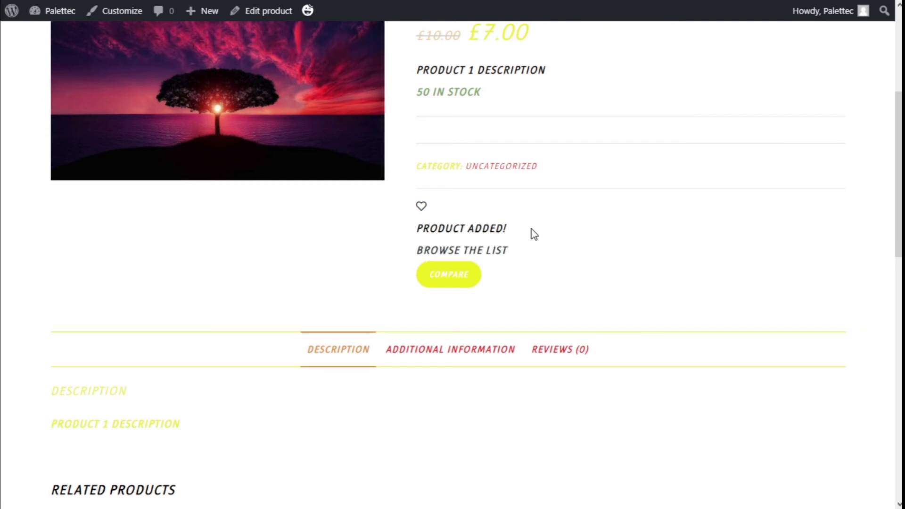
left_click(494, 257)
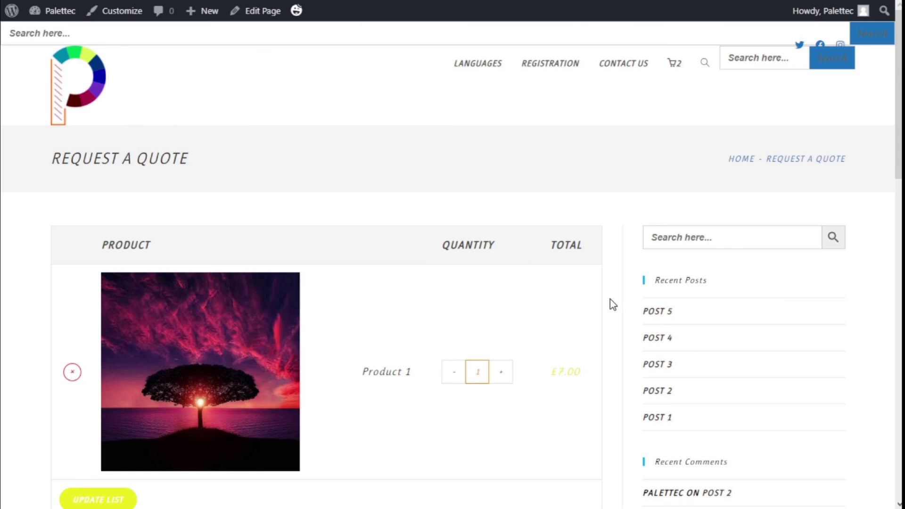
Tick the terms-and-conditions agreement on the request form, then return to the product table.
scroll(352, 245, "down", 2)
scroll(355, 249, "down", 2)
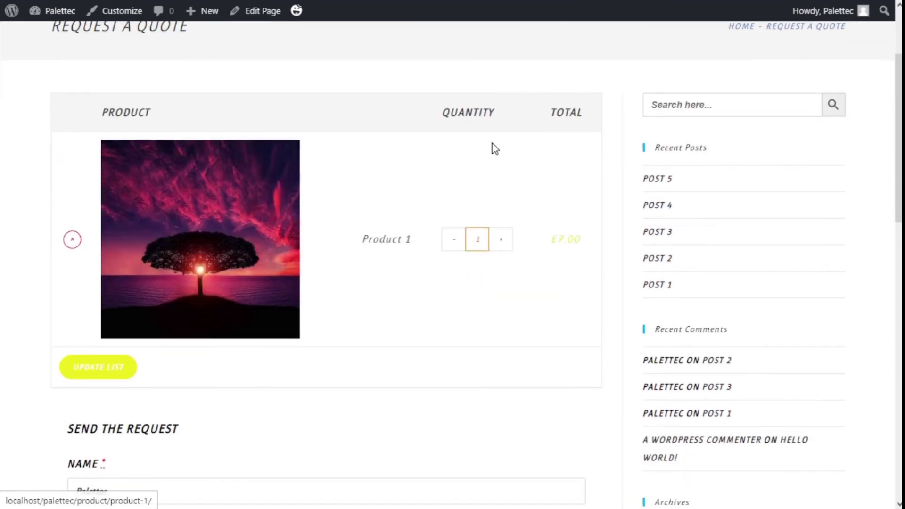
scroll(471, 212, "down", 3)
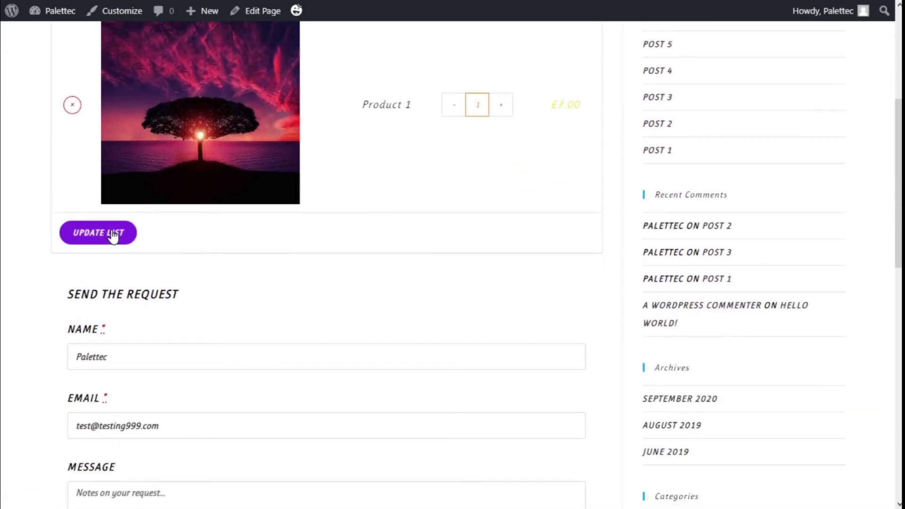
scroll(206, 234, "down", 3)
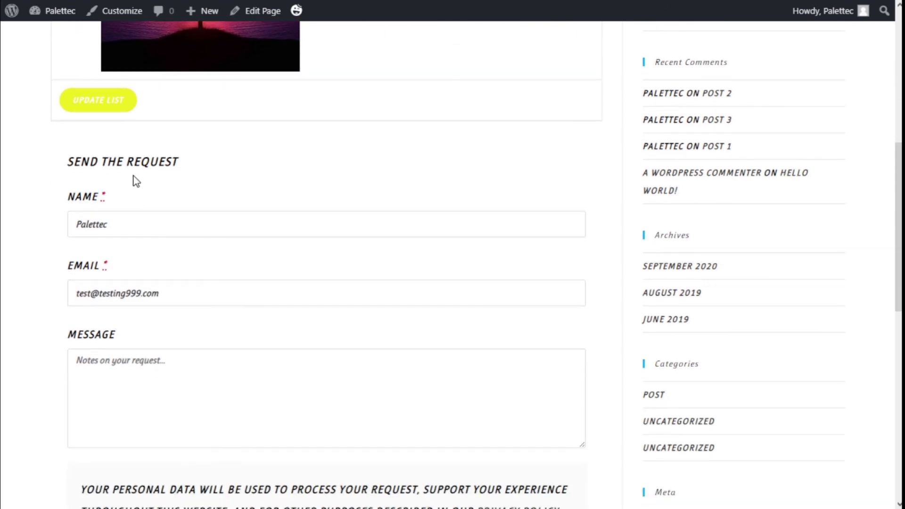
scroll(156, 172, "down", 2)
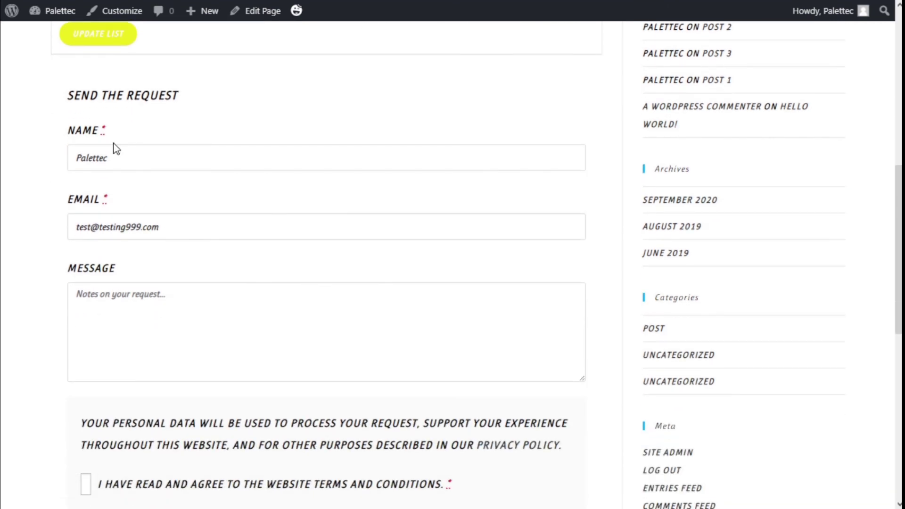
scroll(118, 221, "down", 2)
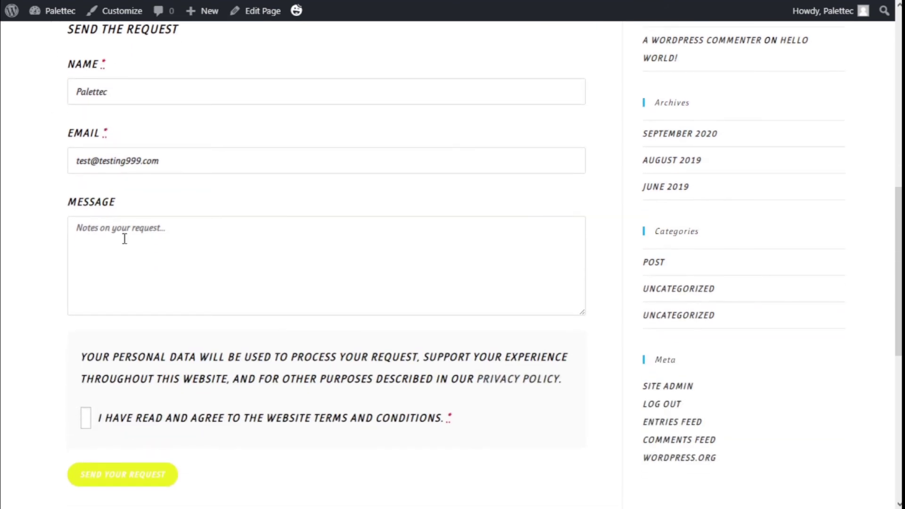
scroll(201, 241, "down", 2)
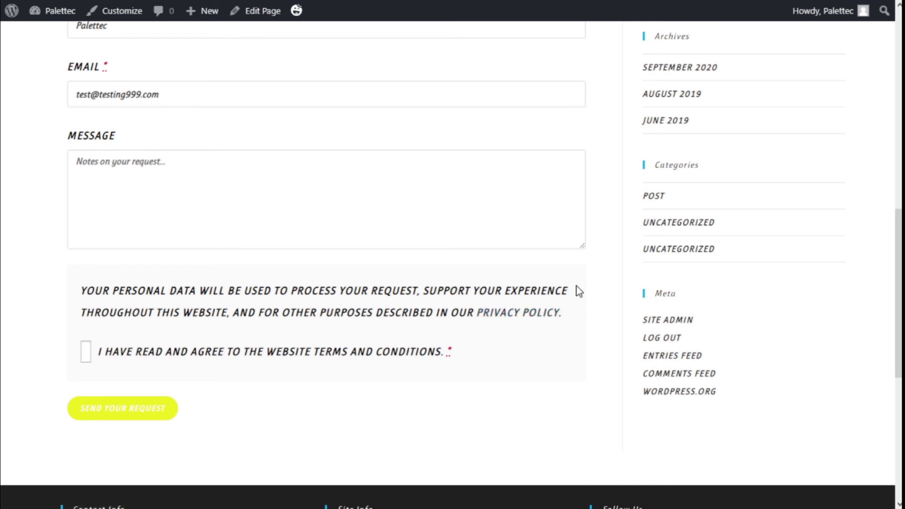
left_click(86, 350)
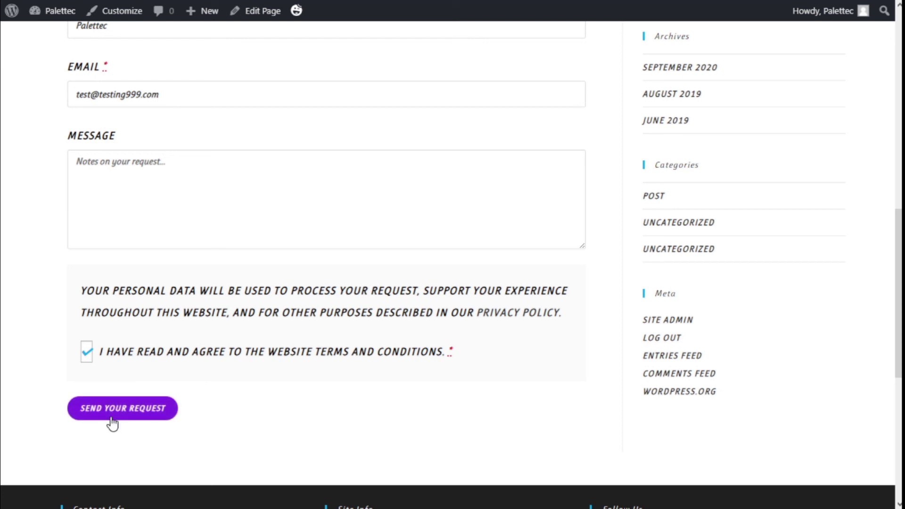
scroll(395, 360, "up", 2)
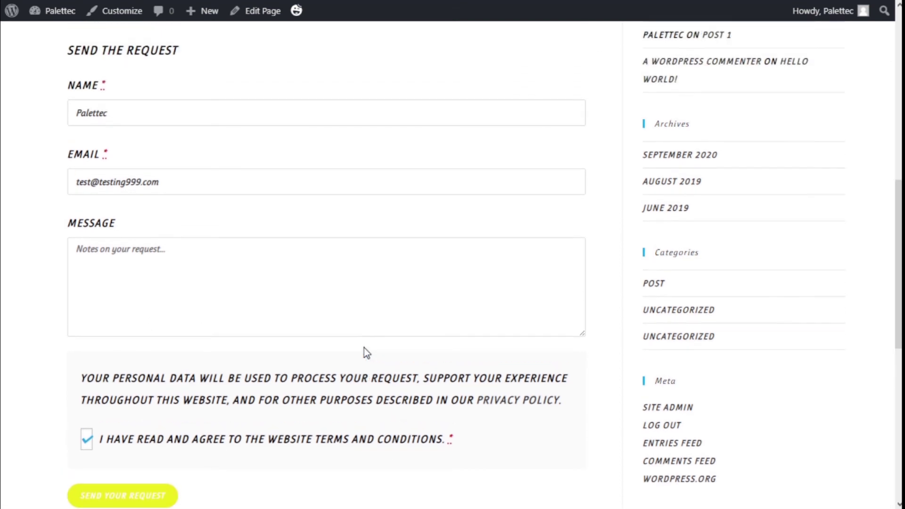
scroll(364, 348, "up", 7)
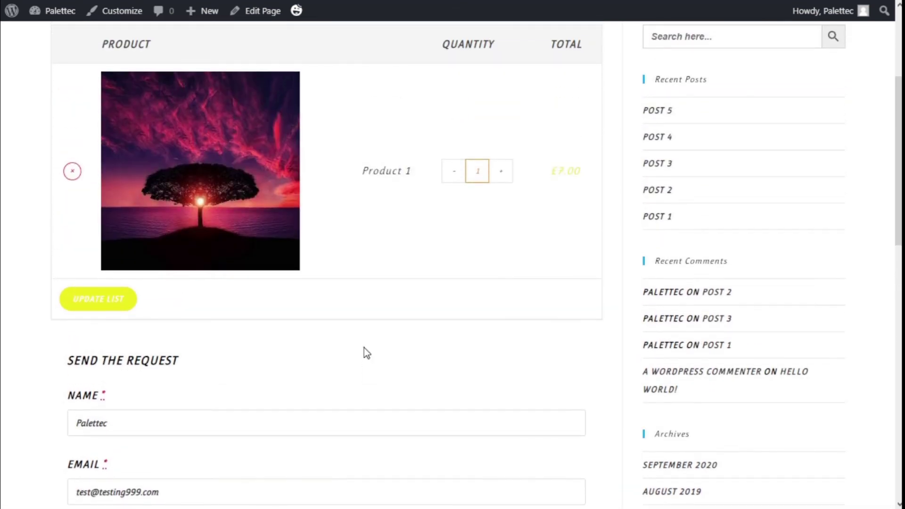
scroll(364, 348, "up", 2)
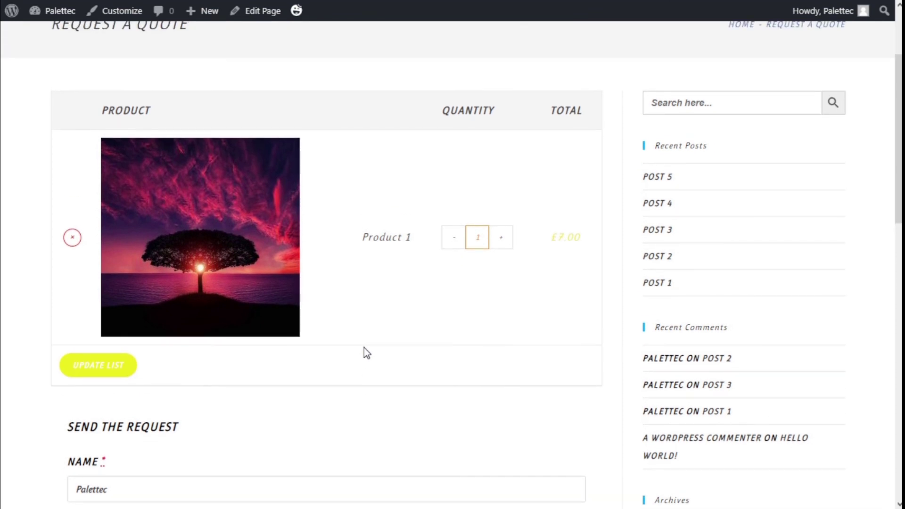